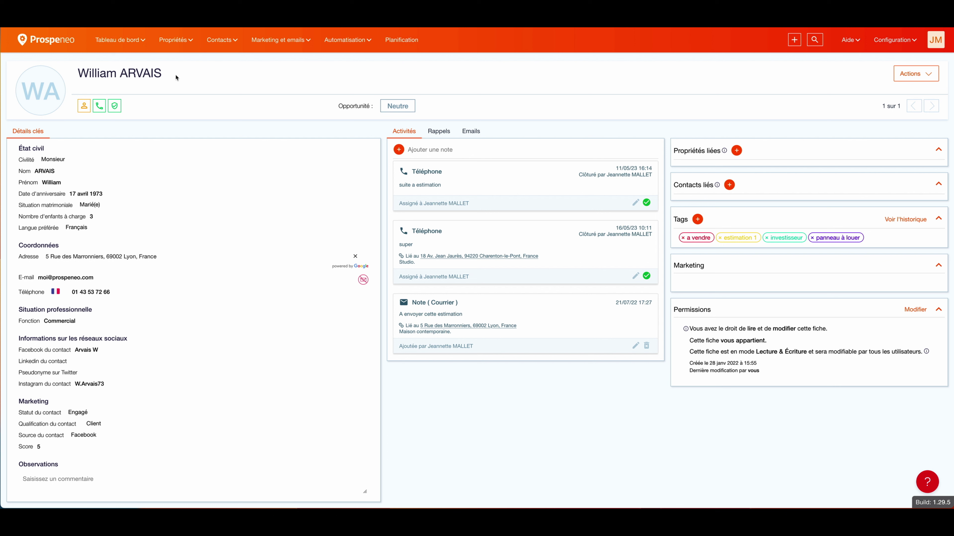
# Create an automation rule triggered when a tag is added, creating the new tag "panneau sq" as its trigger tag.
pyautogui.click(347, 42)
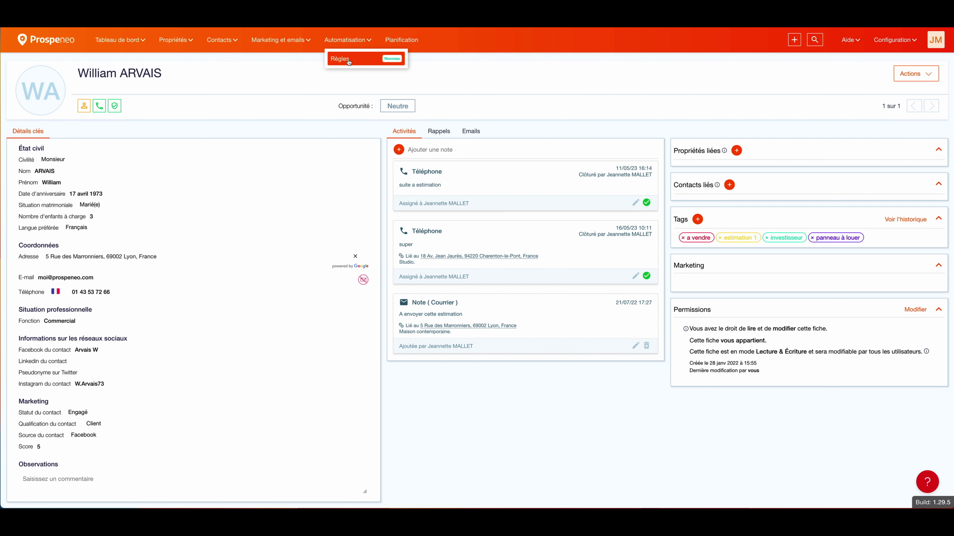
pyautogui.click(349, 62)
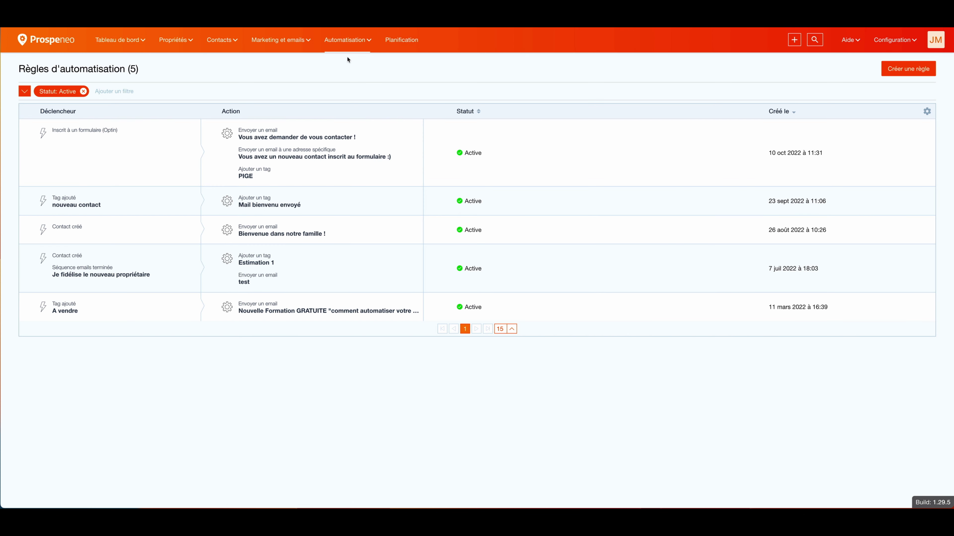
pyautogui.click(912, 73)
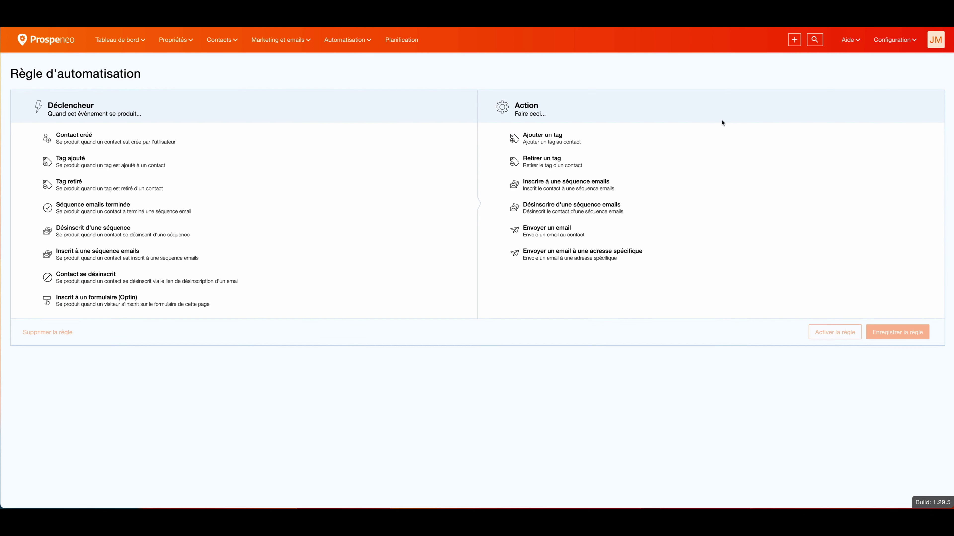
pyautogui.click(112, 167)
pyautogui.click(174, 175)
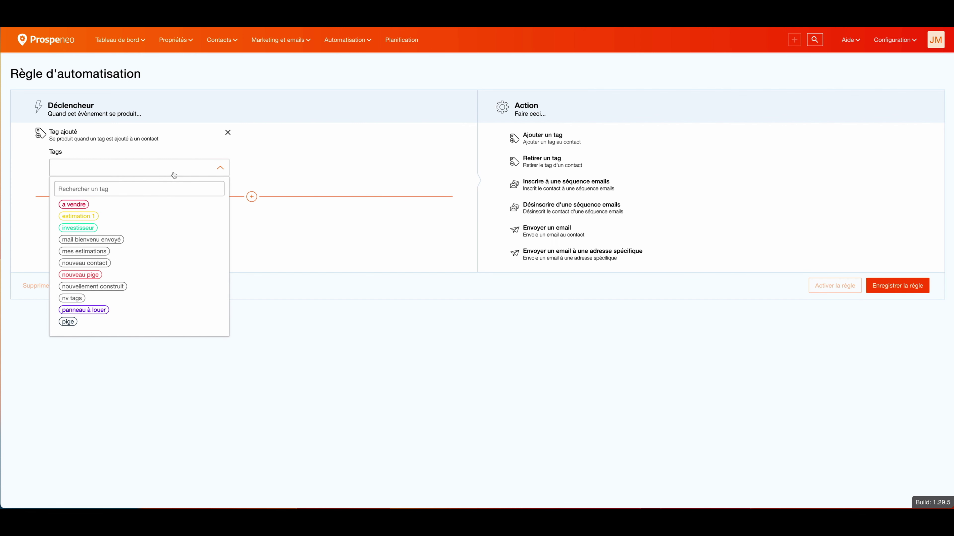
pyautogui.write('panneau')
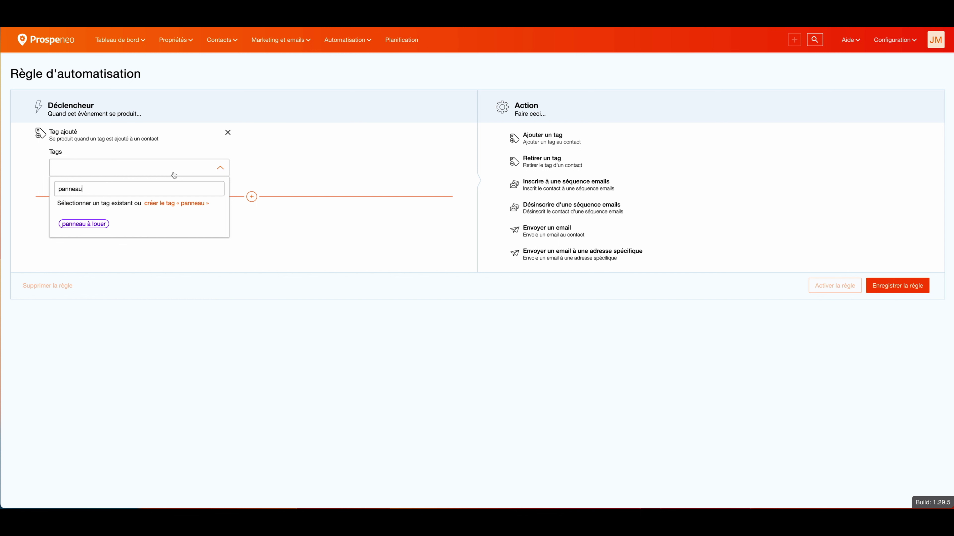
pyautogui.write(' sq')
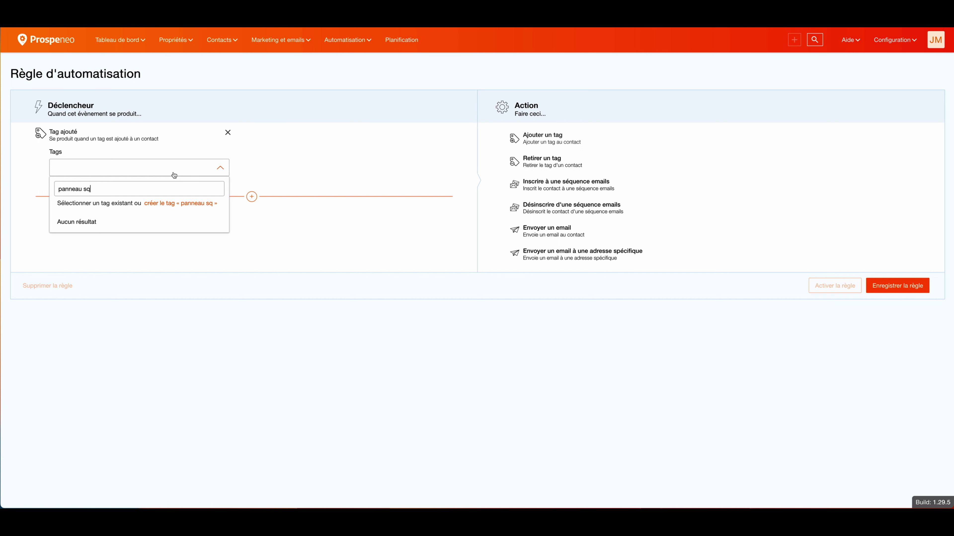
pyautogui.click(186, 204)
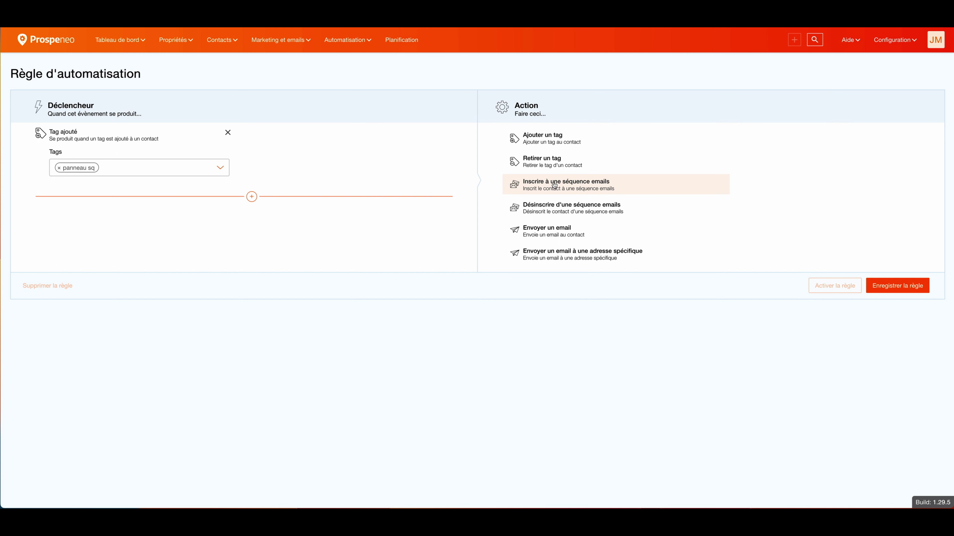
# Set the rule's action to enrol the contact in the email sequence "Panneau contact vend via un mandat exclusif" and save the rule.
pyautogui.click(554, 184)
pyautogui.click(671, 168)
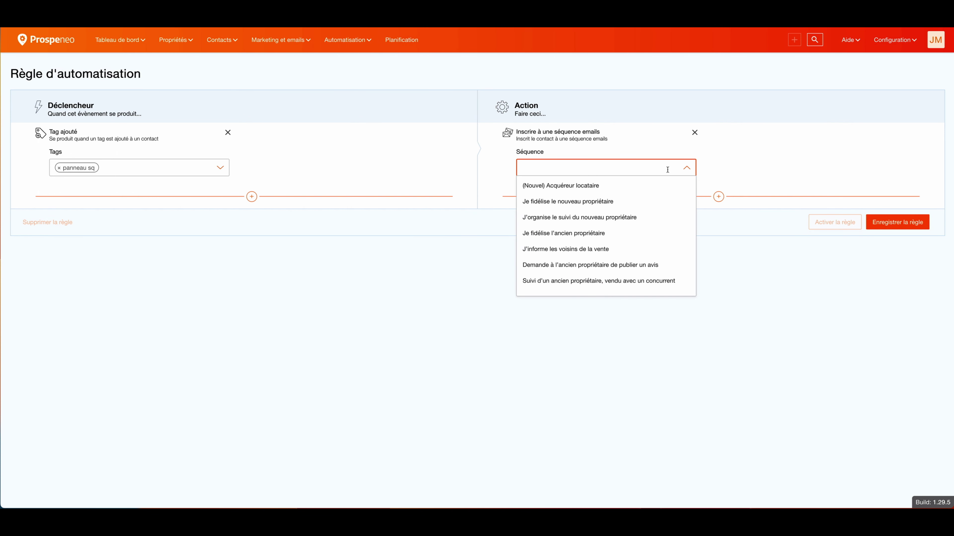
pyautogui.write('panneau')
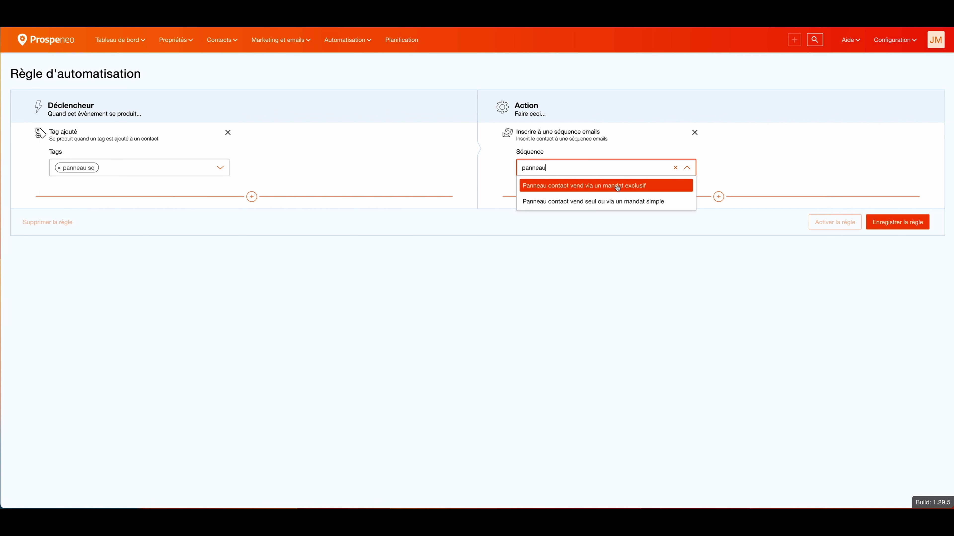
pyautogui.click(610, 188)
pyautogui.click(899, 226)
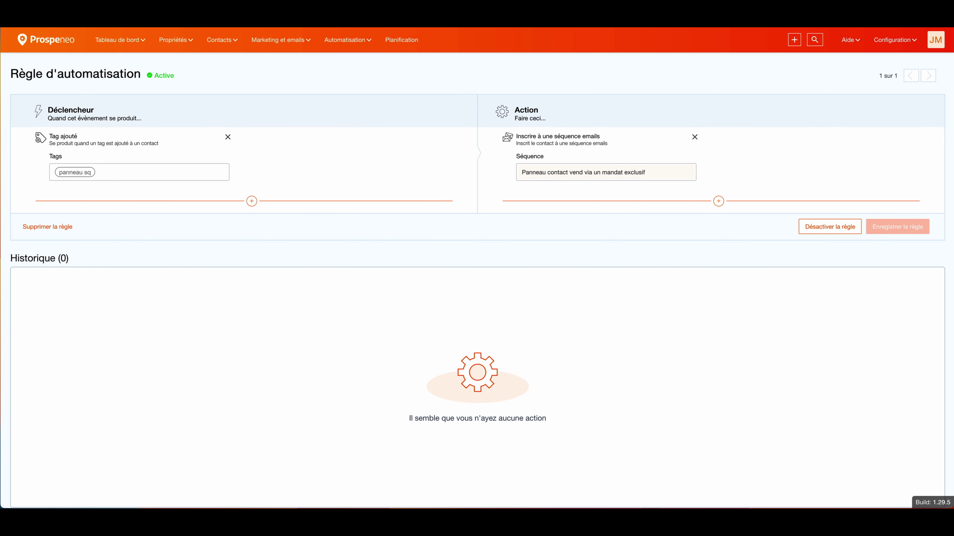
pyautogui.moveTo(12, 258); pyautogui.dragTo(78, 261)
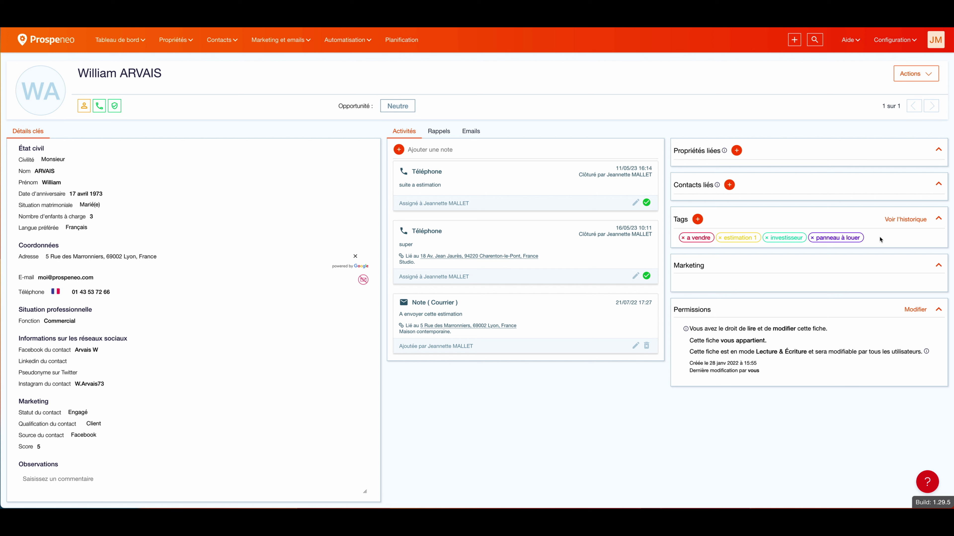
# Add the "panneau sq" tag to the contact, and open the contact's marketing sequences by way of the rule's history.
pyautogui.click(698, 219)
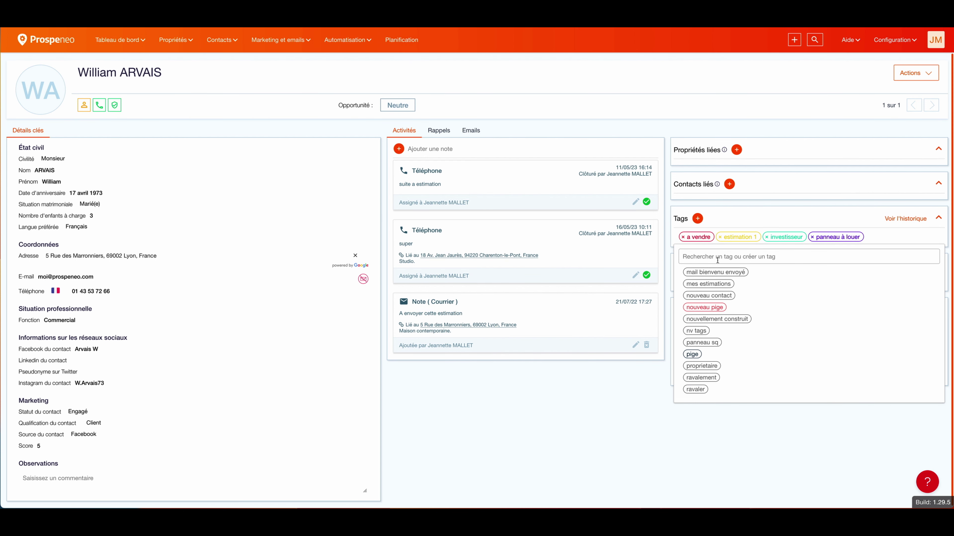
pyautogui.write('panne')
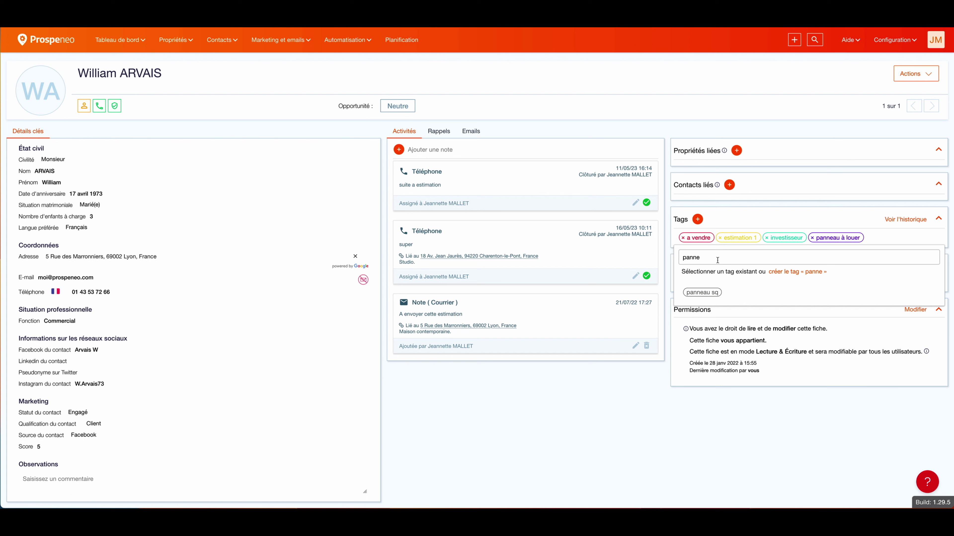
pyautogui.click(701, 293)
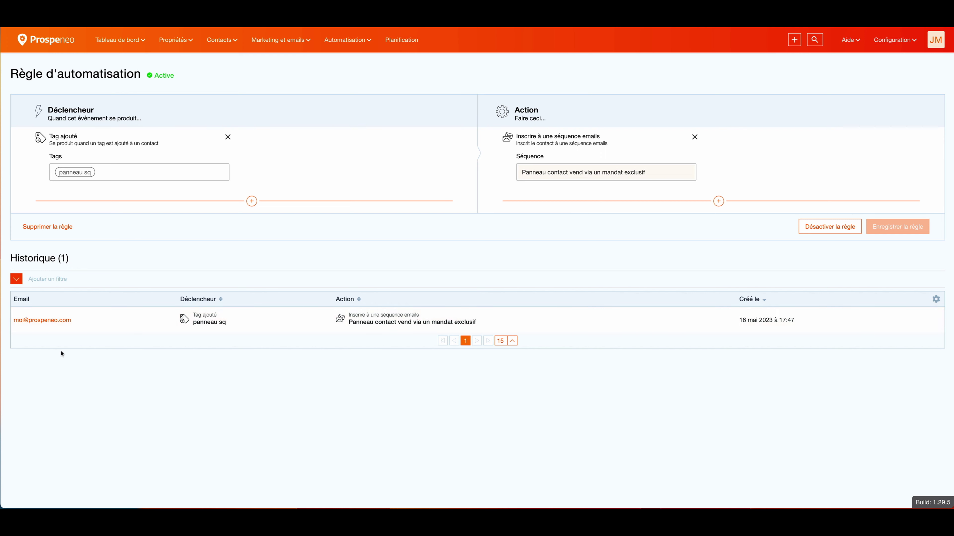
pyautogui.click(68, 323)
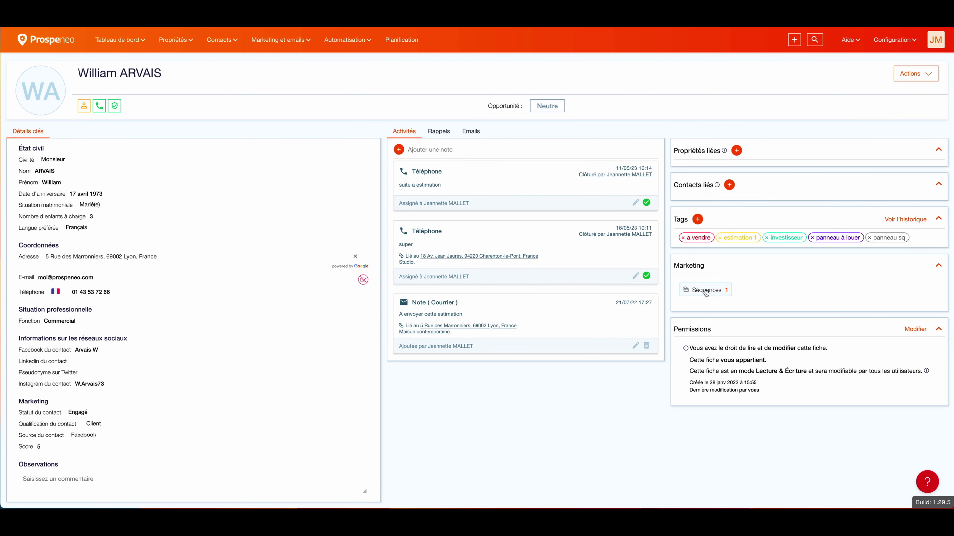
pyautogui.click(706, 292)
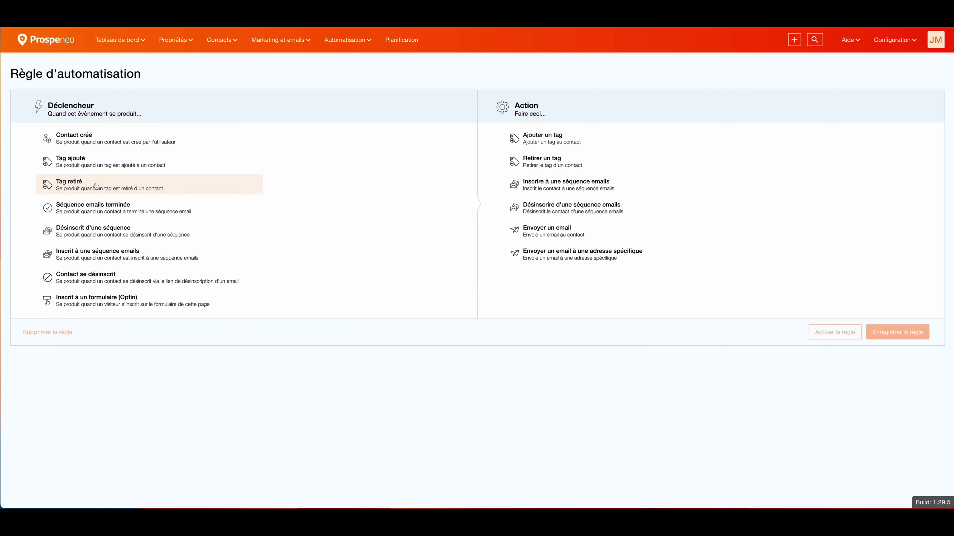
# In a new automation rule, set the trigger to the removal of the "panneau sq" tag.
pyautogui.click(96, 186)
pyautogui.click(120, 166)
pyautogui.write('pann')
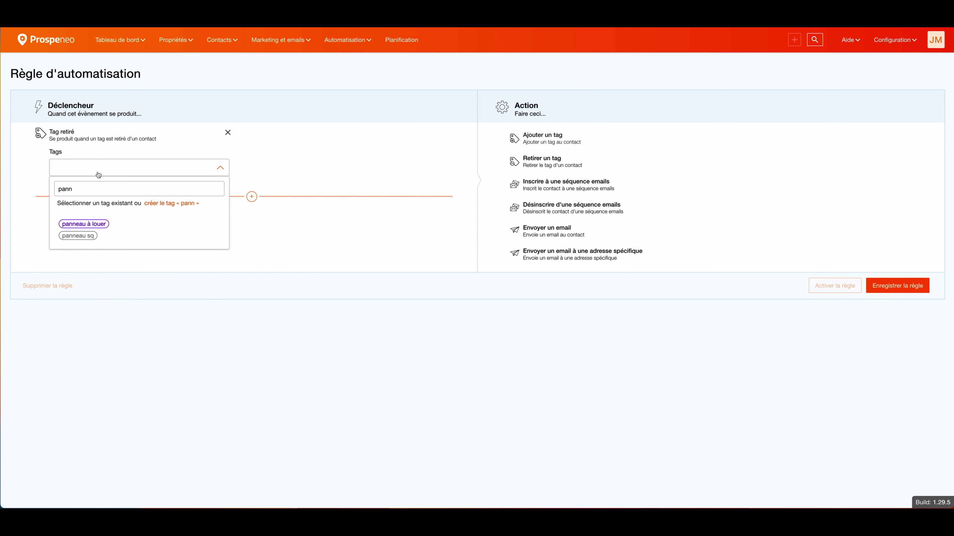
pyautogui.click(85, 235)
pyautogui.click(94, 233)
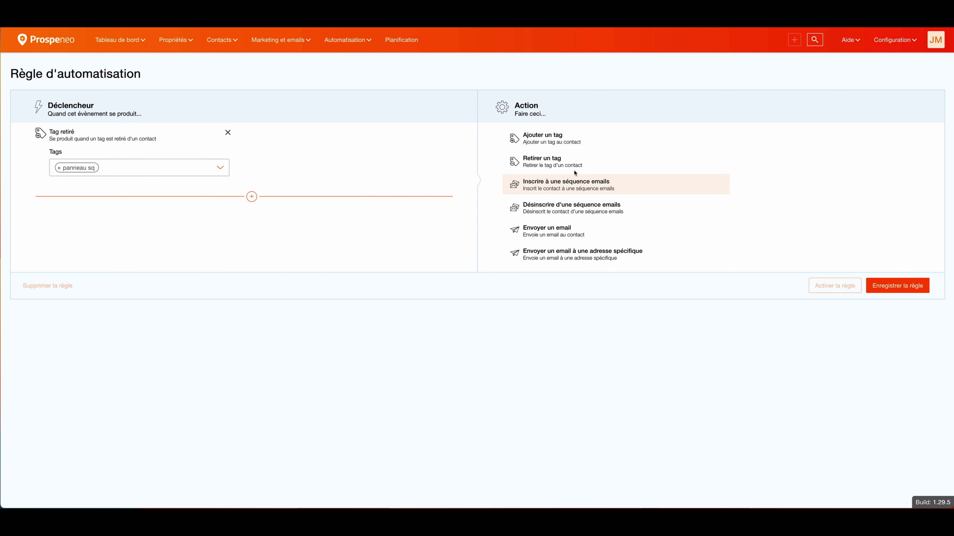
# Set the action to unsubscribe the contact from the sequence "Panneau contact vend via un mandat exclusif" and save the rule.
pyautogui.click(563, 207)
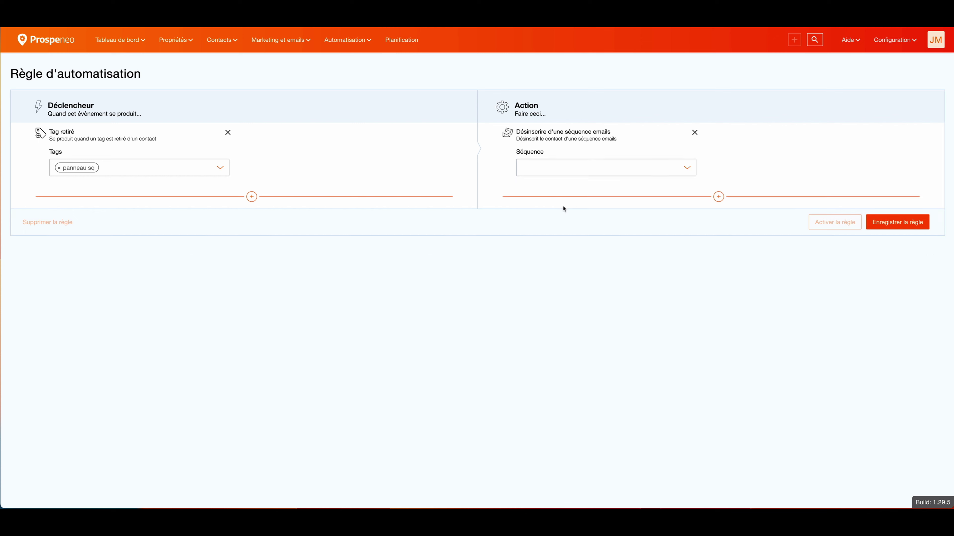
pyautogui.click(551, 168)
pyautogui.write('panbn')
pyautogui.press('BackSpace')
pyautogui.press('BackSpace')
pyautogui.write('neau')
pyautogui.click(575, 186)
pyautogui.click(892, 223)
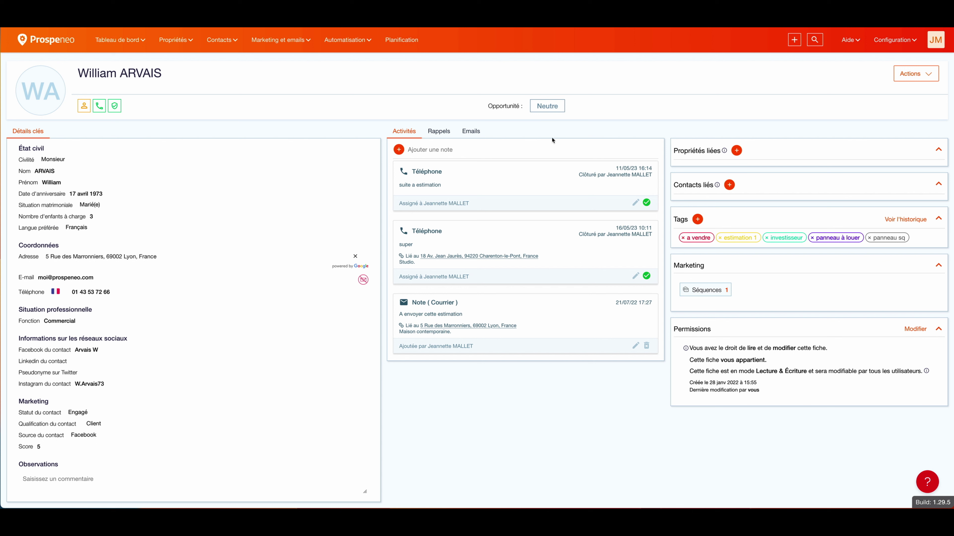
# Remove the "panneau sq" tag from the contact.
pyautogui.click(869, 238)
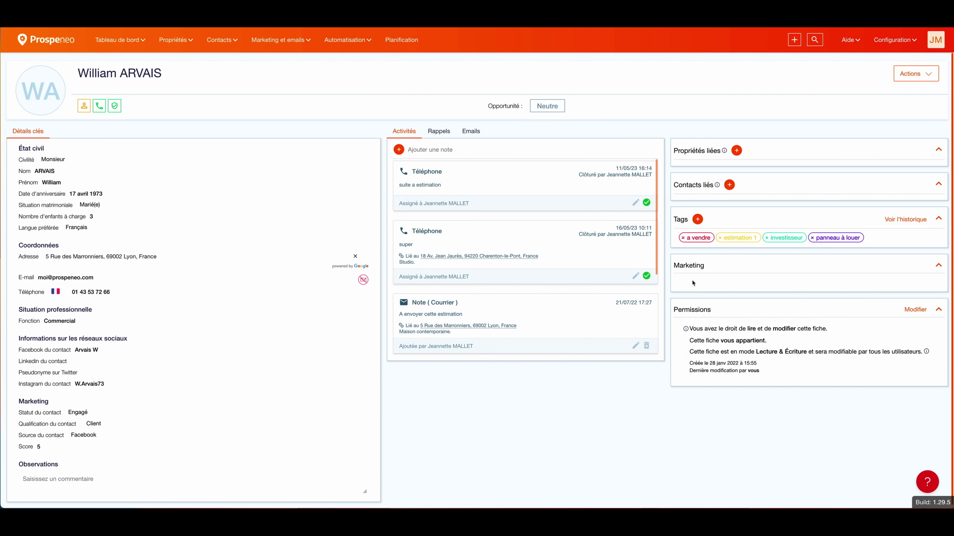